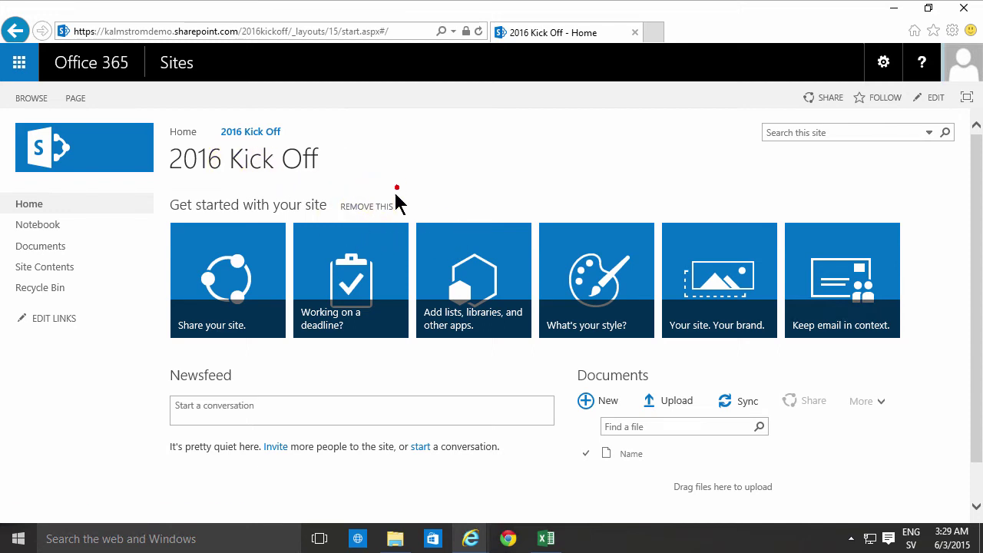
# Choose REMOVE THIS beside the 'Get started with your site' tiles on the 2016 Kick Off home page.
pyautogui.click(372, 206)
# Confirm removal of the Get started tiles so Newsfeed and Documents move to the top.
pyautogui.click(556, 327)
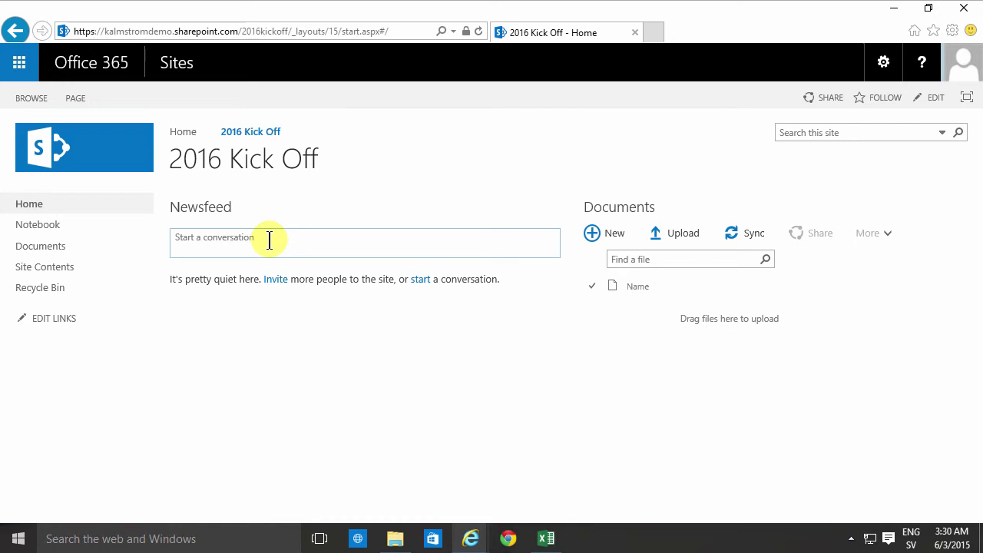
# Start creating a new file in the Documents library.
pyautogui.click(612, 234)
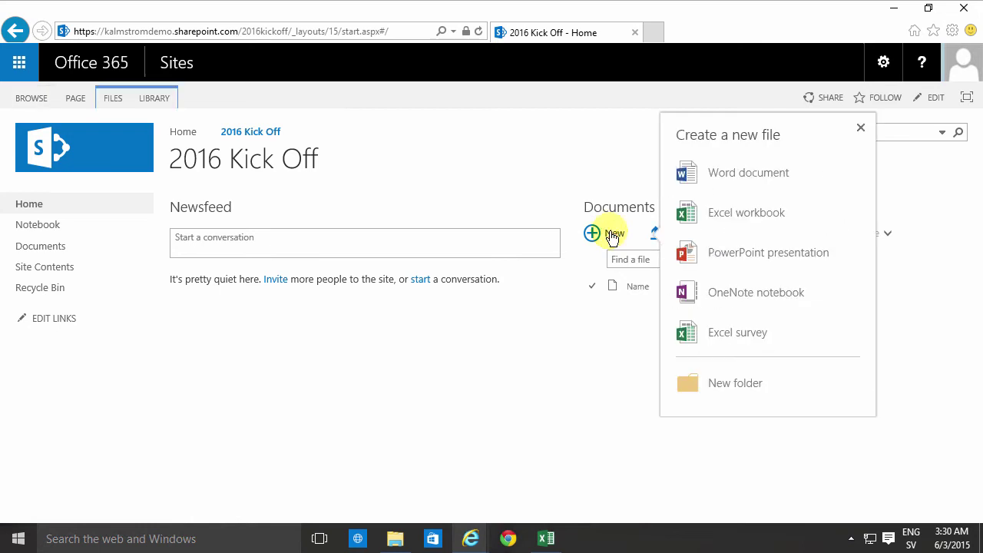
# Create a new Word document reading 'Agenda for the Kick-Off' and return to the 2016 Kick Off site.
pyautogui.click(739, 182)
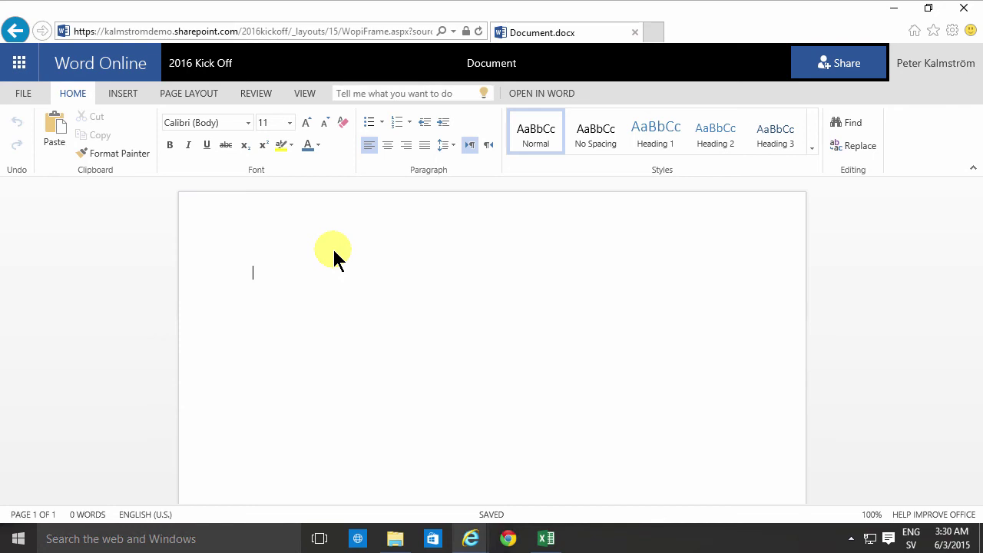
pyautogui.write('Agenda for the Kick-Off')
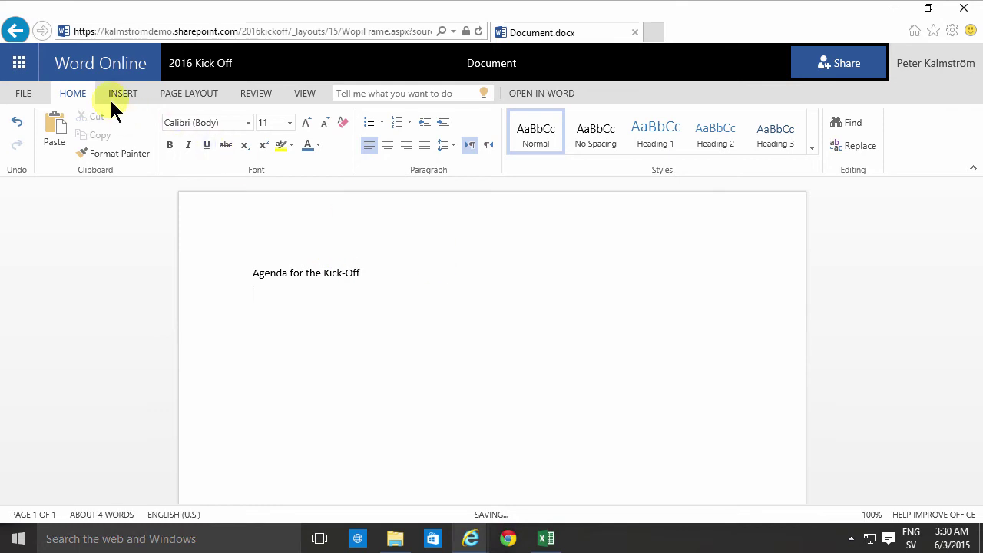
pyautogui.click(193, 63)
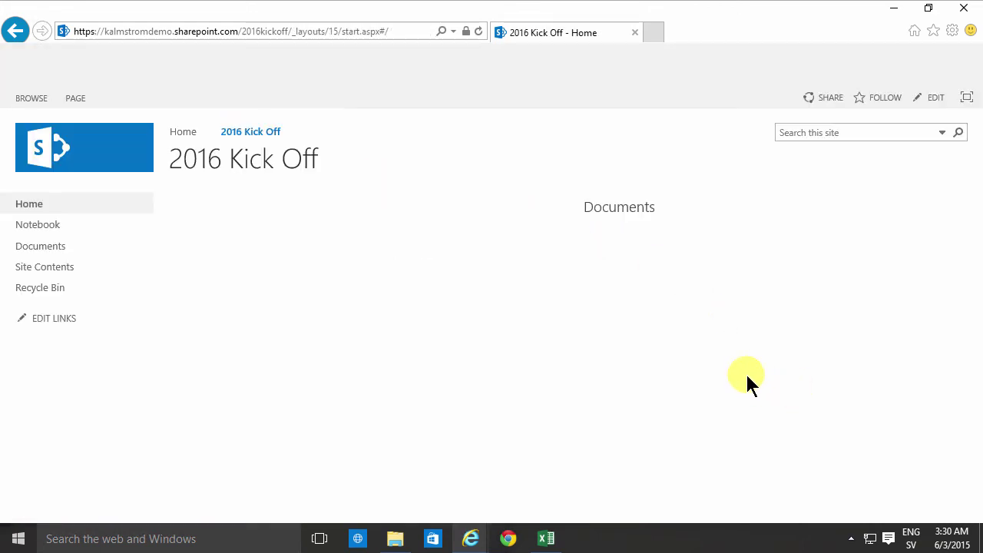
# Rename the new Word document from 'Document' to 'Agenda' through its Properties and save.
pyautogui.click(725, 310)
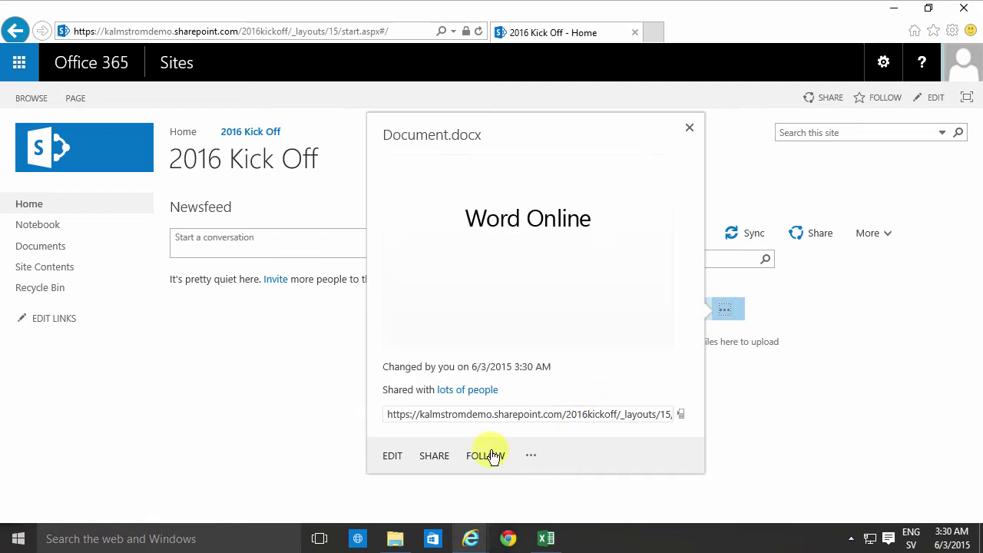
pyautogui.click(535, 459)
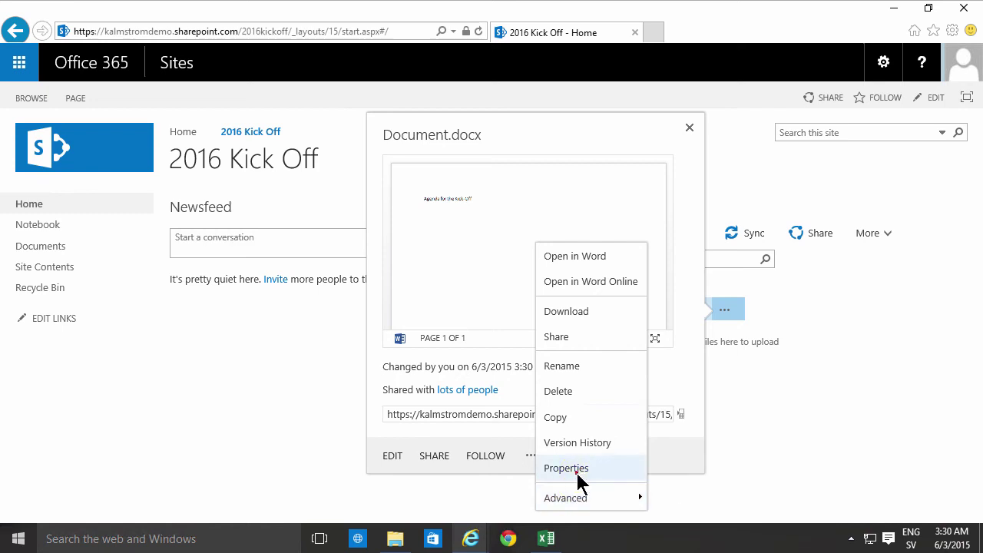
pyautogui.click(572, 470)
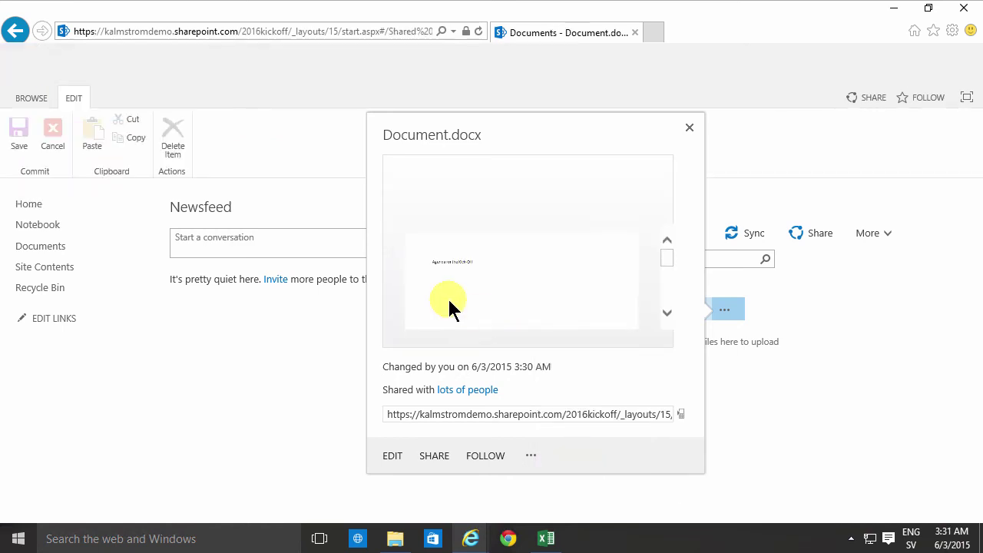
pyautogui.moveTo(336, 215); pyautogui.dragTo(199, 200)
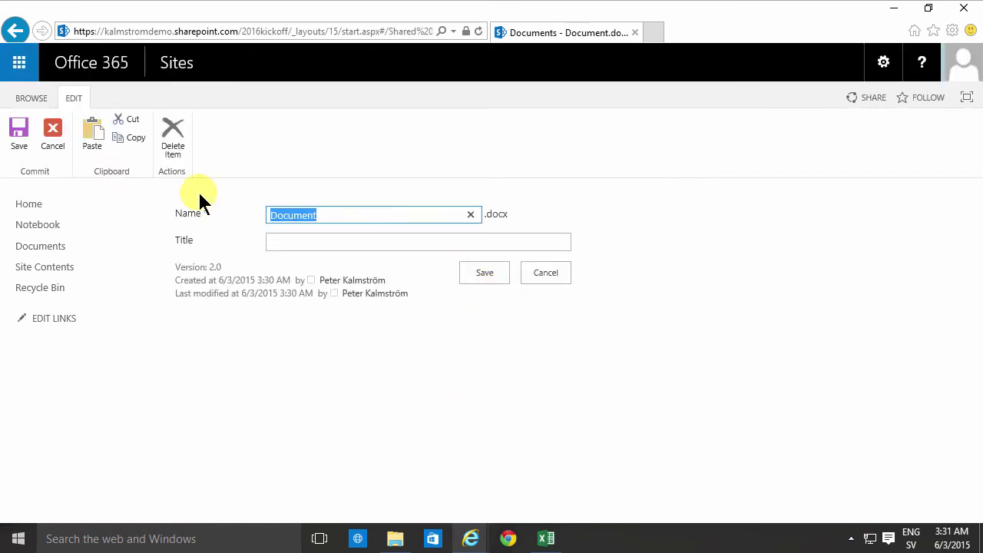
pyautogui.write('Agenda')
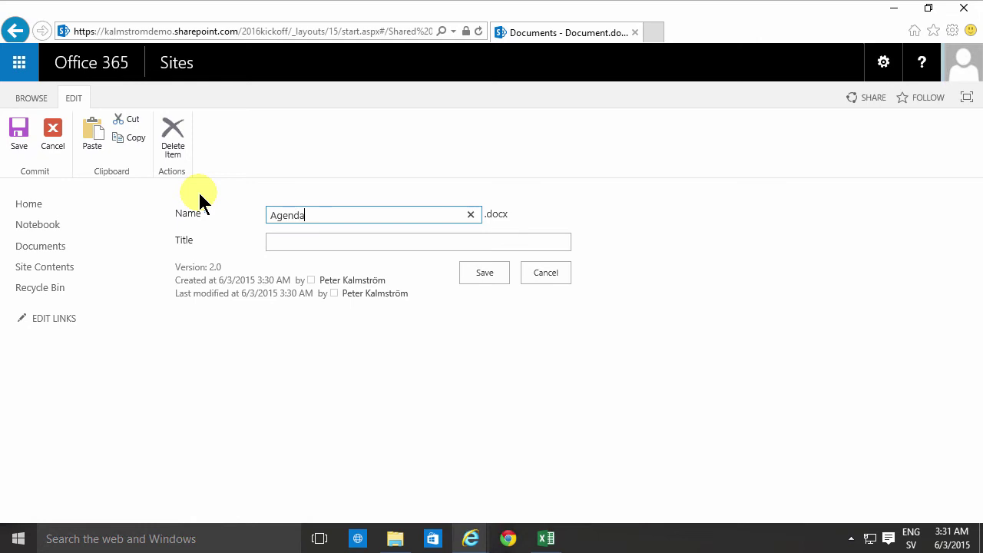
pyautogui.click(483, 272)
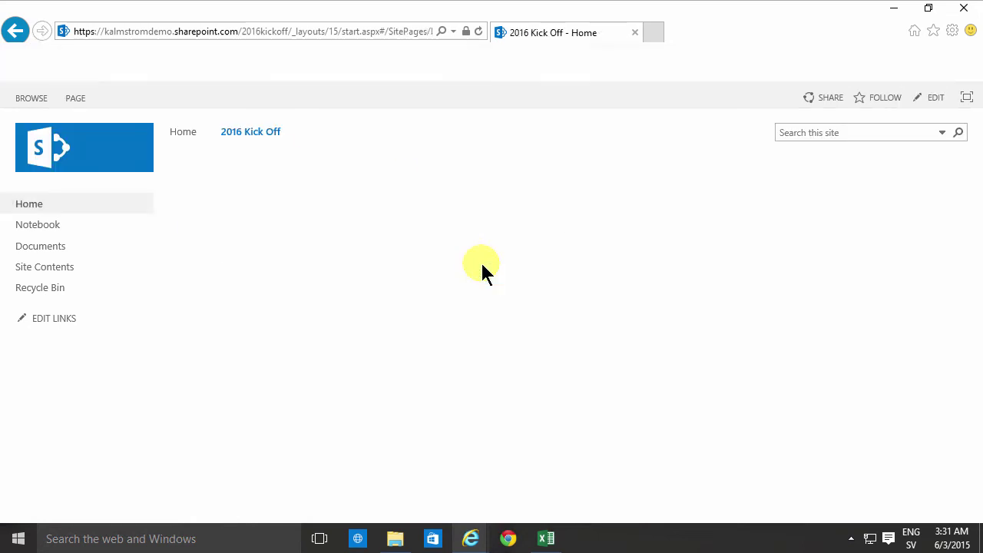
# Upload Atendees.xlsx from the computer's Documents folder into the site's document library.
pyautogui.click(674, 237)
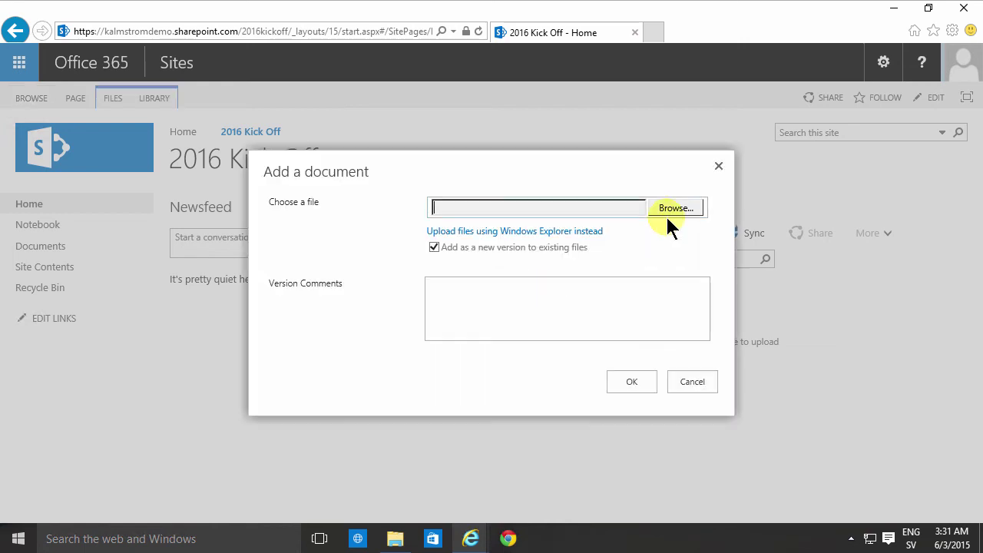
pyautogui.click(668, 215)
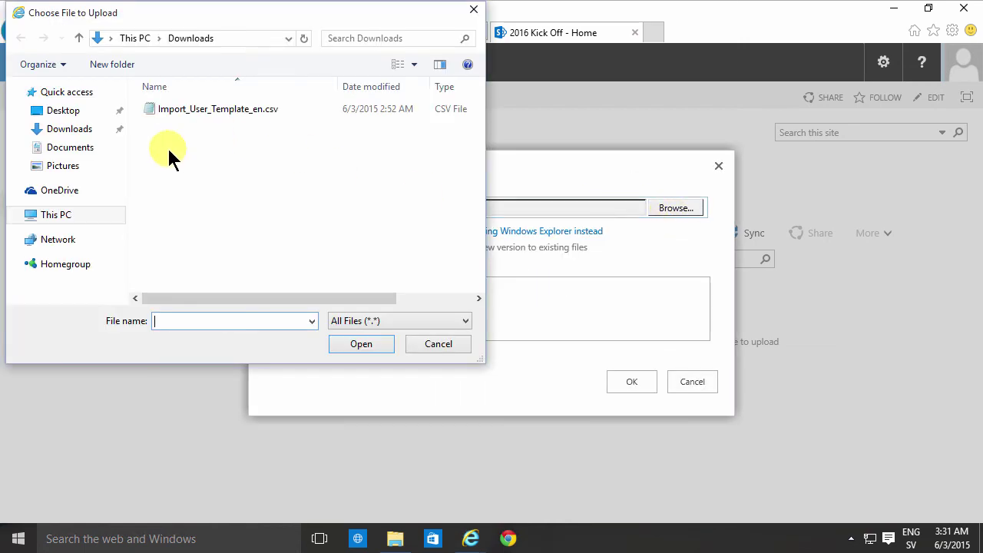
pyautogui.click(72, 149)
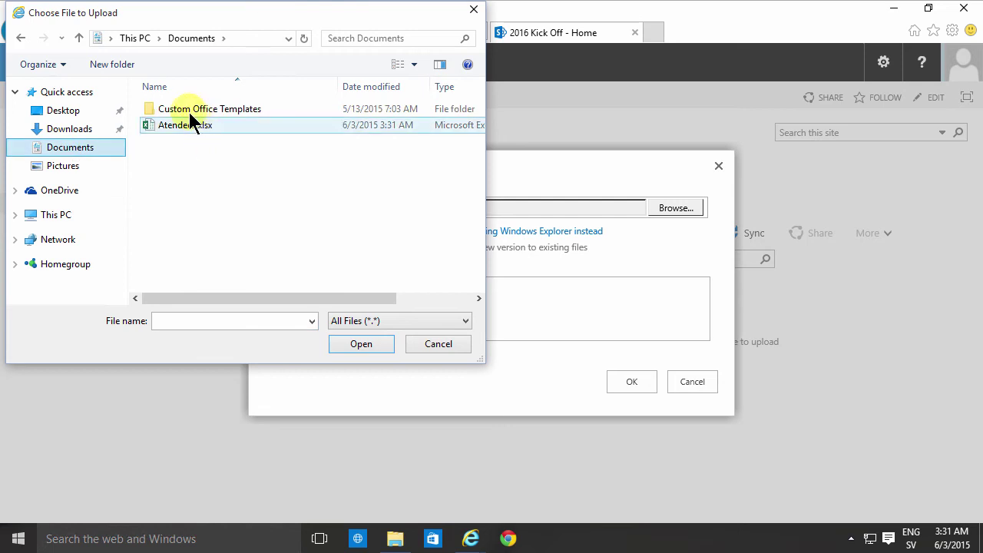
pyautogui.click(190, 123)
pyautogui.click(378, 344)
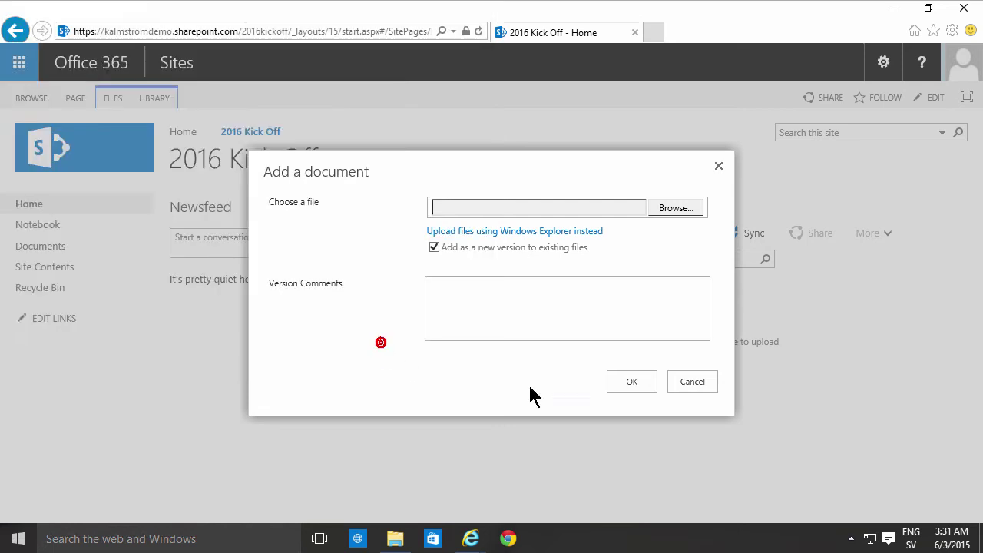
pyautogui.click(632, 383)
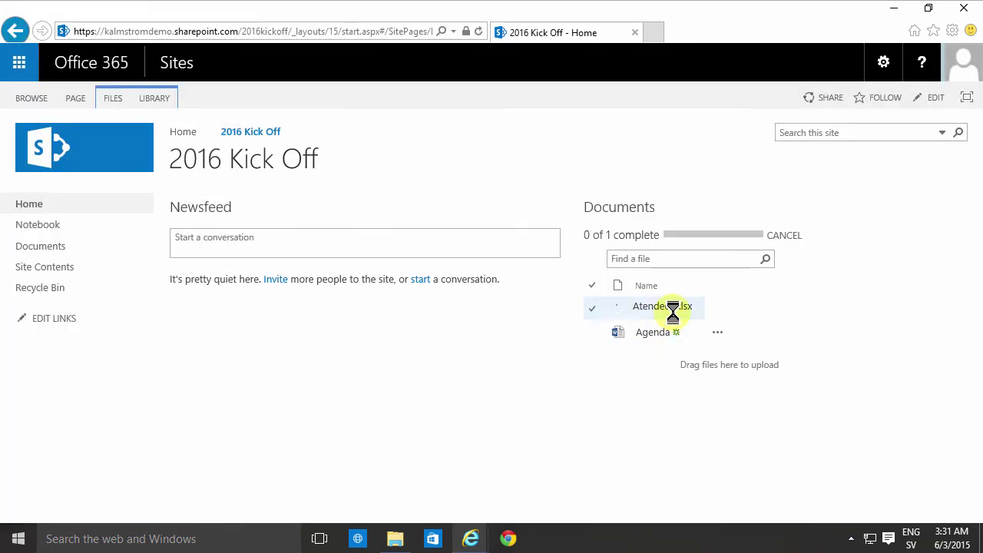
pyautogui.click(255, 238)
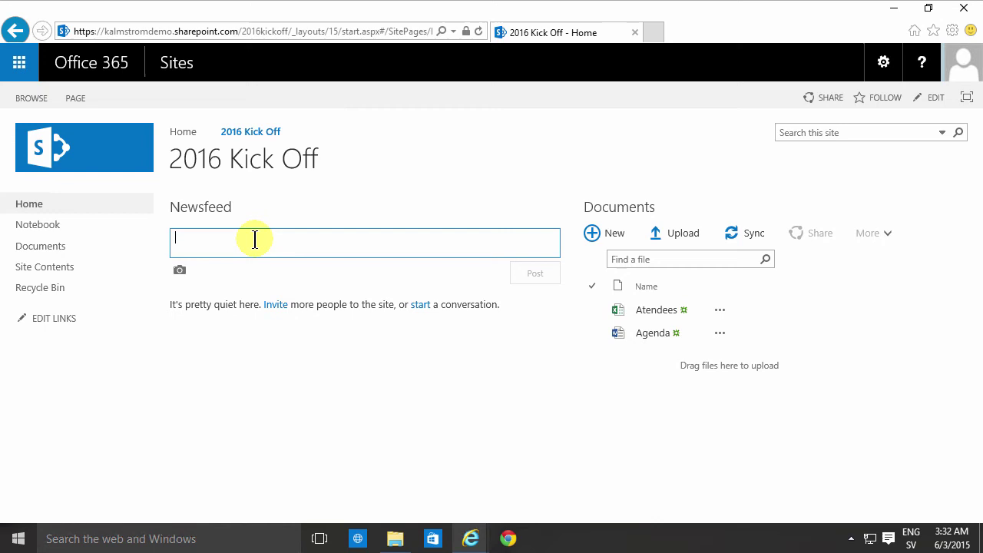
# Post 'Looking forward to the party!' to the newsfeed and like it.
pyautogui.write('Looking forward to the party!')
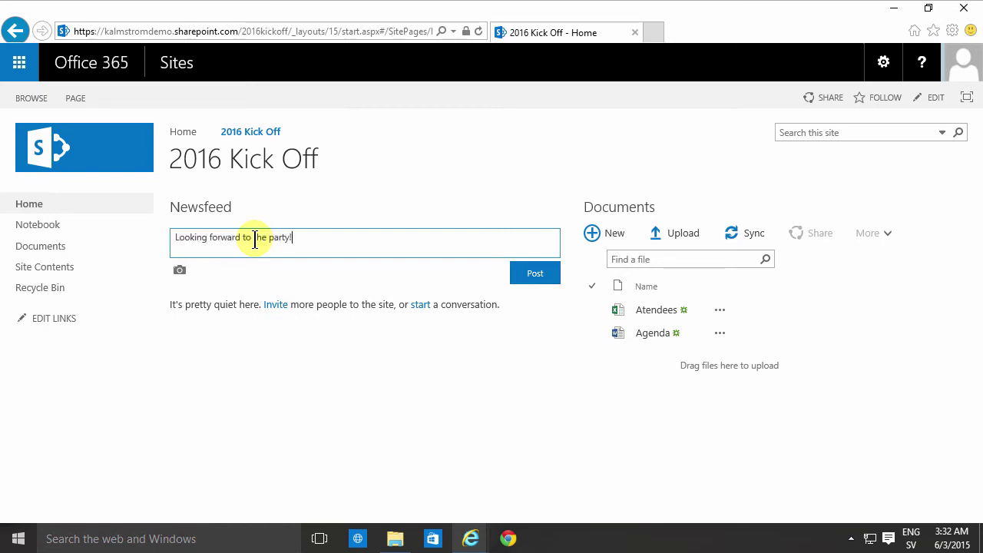
pyautogui.click(548, 275)
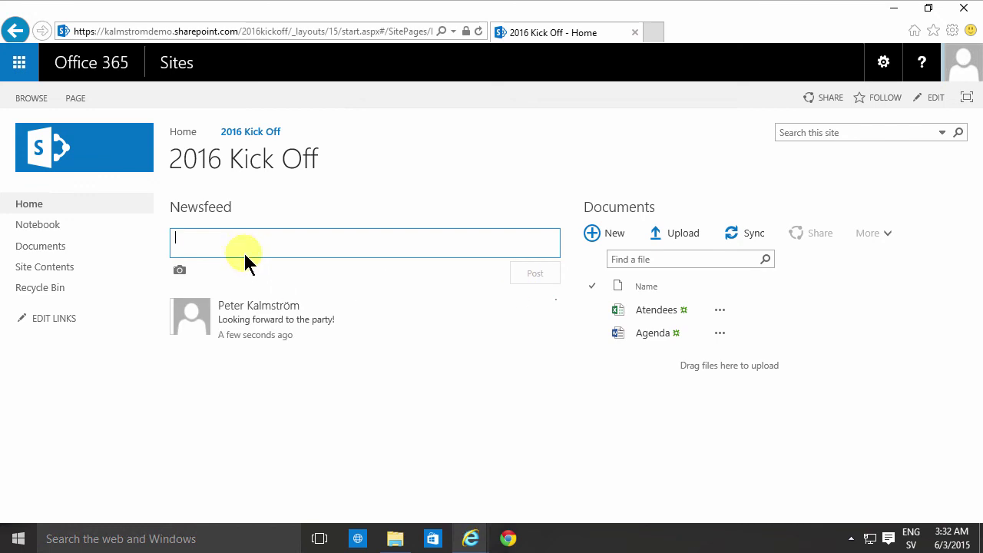
pyautogui.click(315, 335)
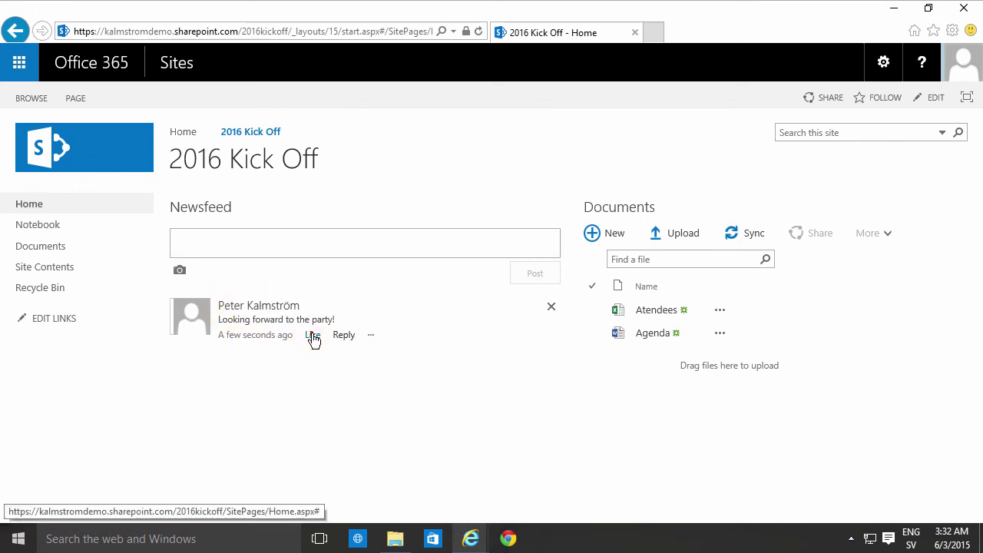
# Reply 'Very much!' under the party post.
pyautogui.click(355, 336)
pyautogui.write('Very much!')
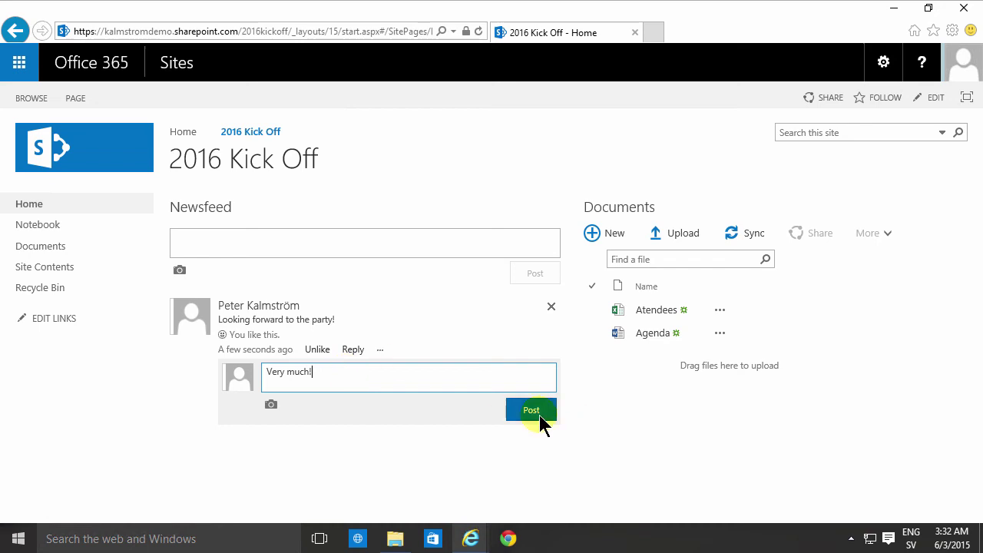
pyautogui.click(538, 415)
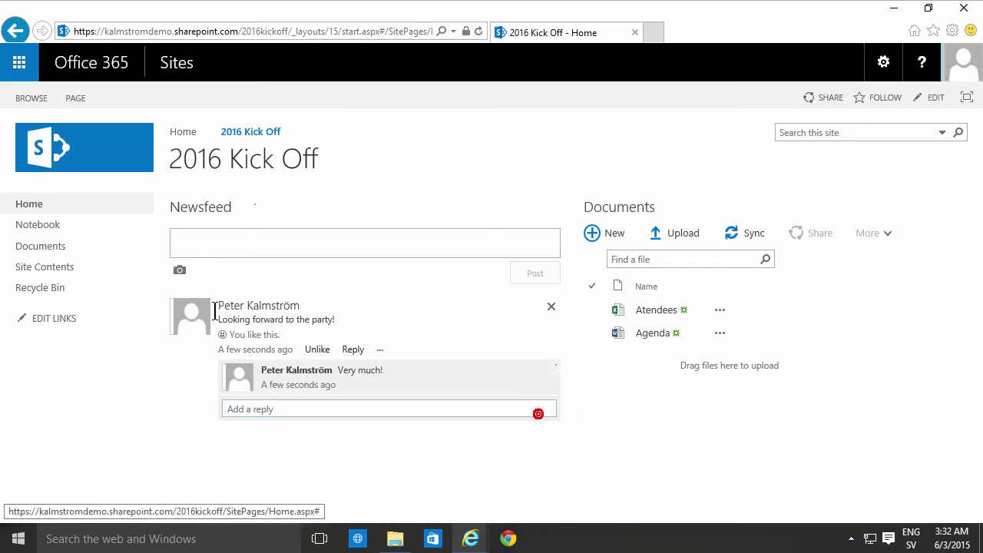
pyautogui.click(286, 410)
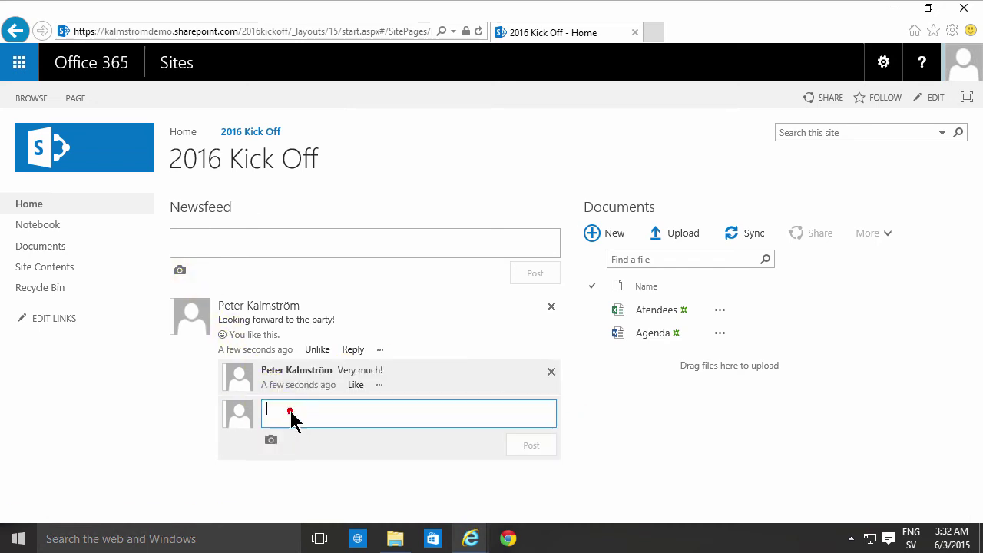
pyautogui.click(197, 241)
# Publish a newsfeed post with Bubble.png uploaded from the Pictures folder.
pyautogui.click(180, 270)
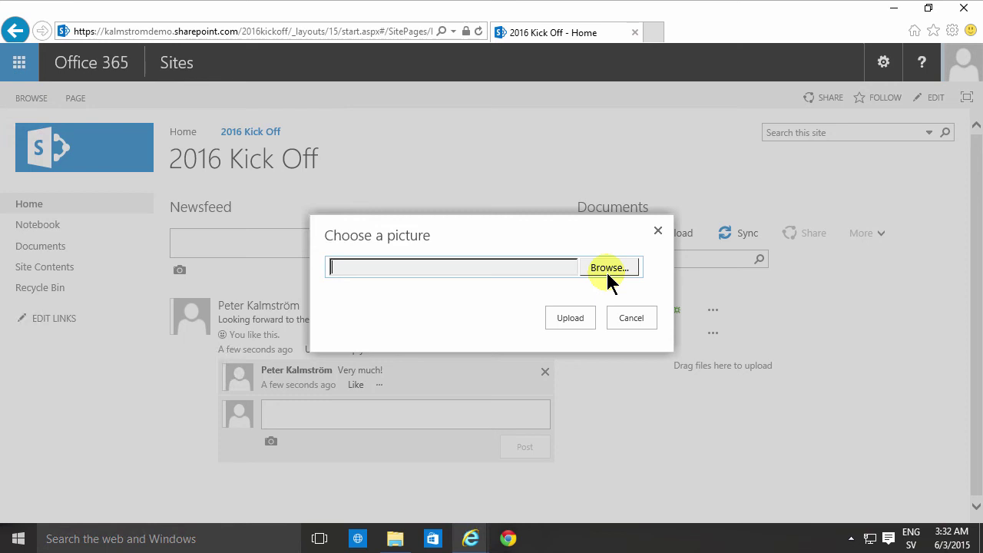
pyautogui.click(608, 271)
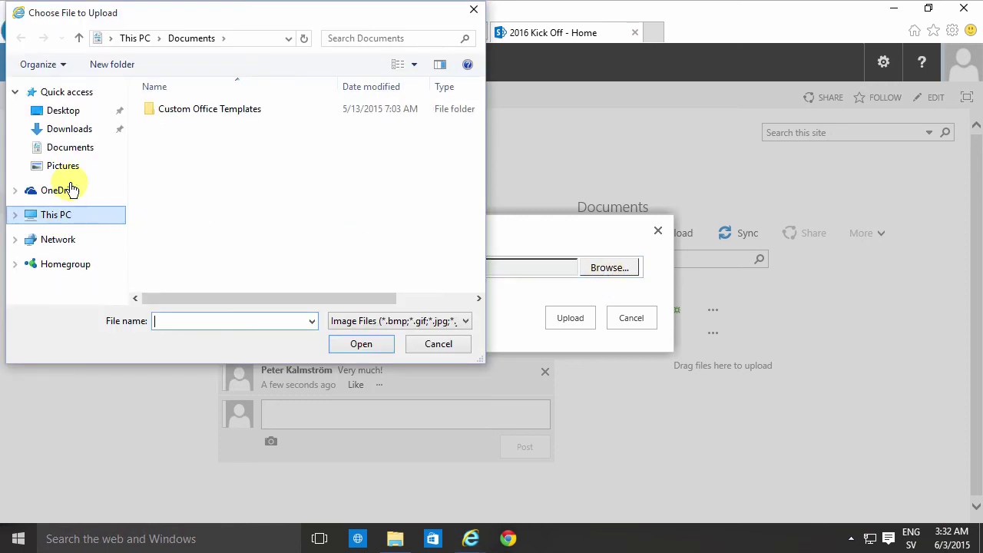
pyautogui.click(66, 165)
pyautogui.click(352, 131)
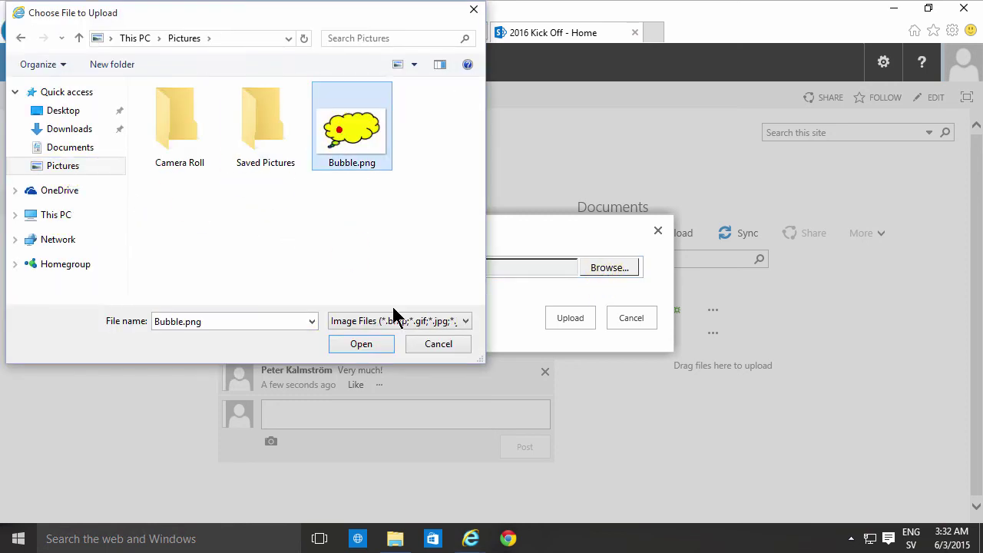
pyautogui.click(361, 344)
pyautogui.click(584, 319)
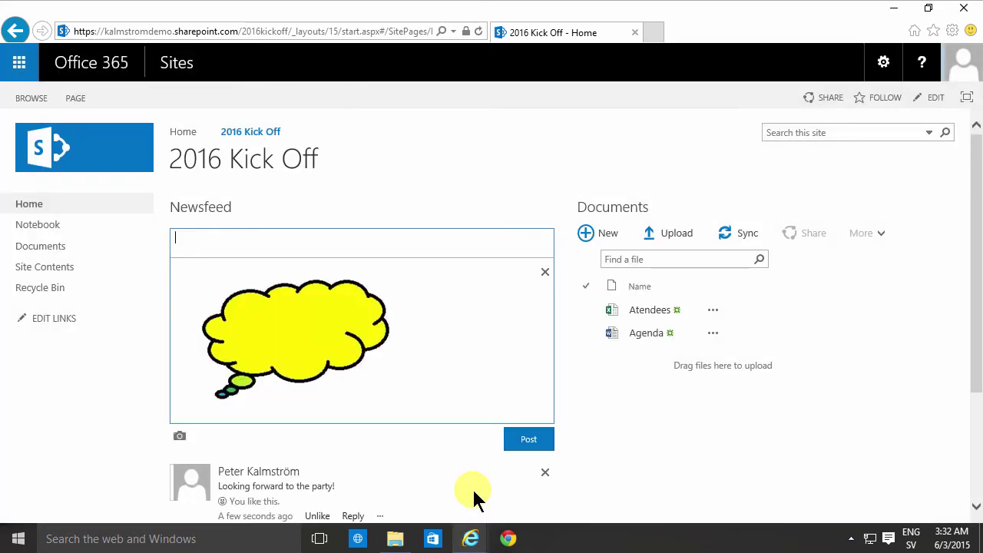
pyautogui.click(520, 442)
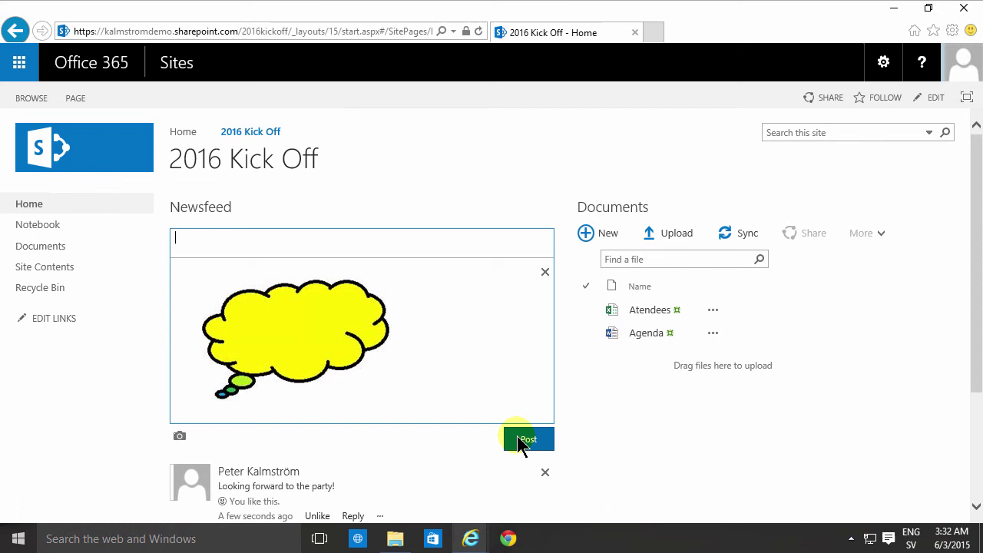
# Publish a newsfeed post tagging the suggested colleague followed by 'is coming!'.
pyautogui.scroll(-2, 392, 406)
pyautogui.scroll(1, 380, 403)
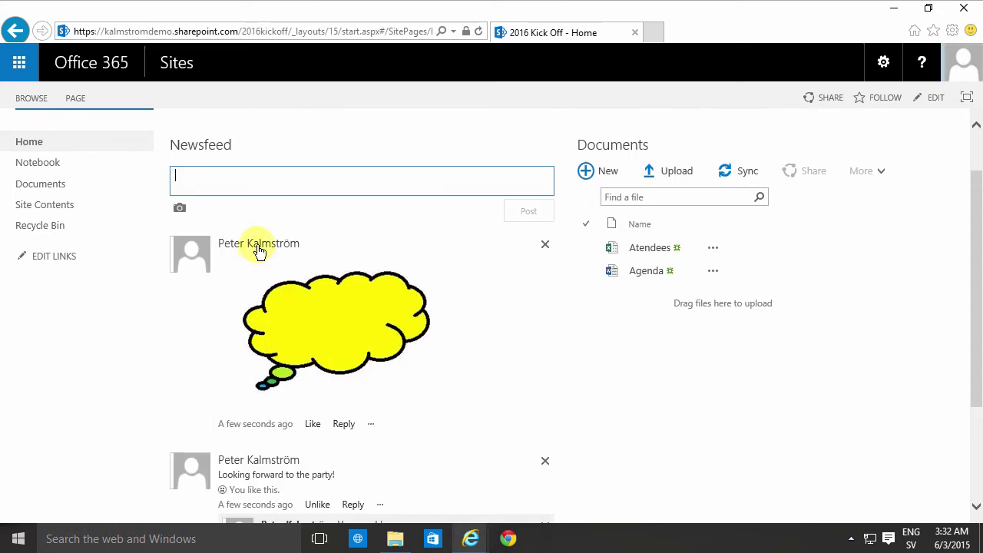
pyautogui.write('@ki')
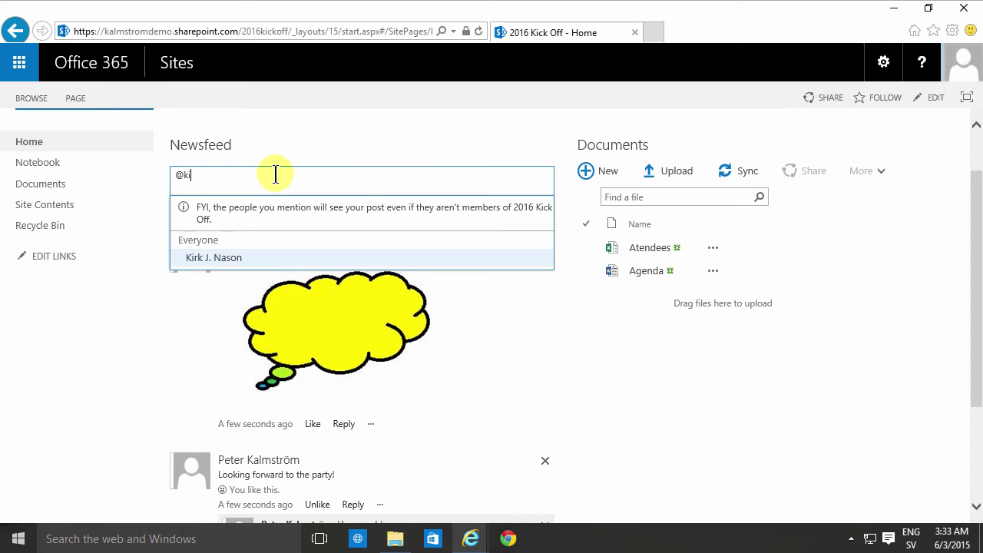
pyautogui.click(215, 259)
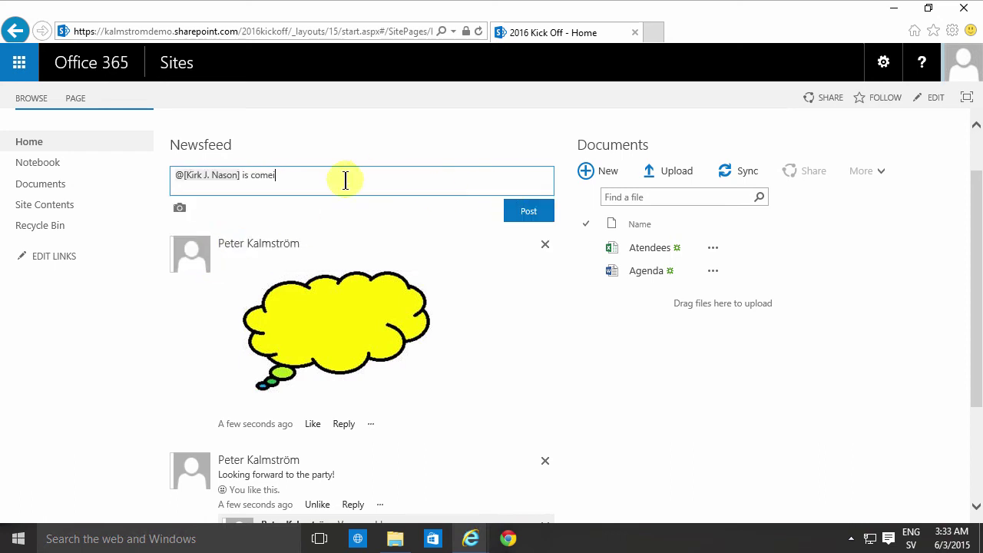
pyautogui.write('is coming!')
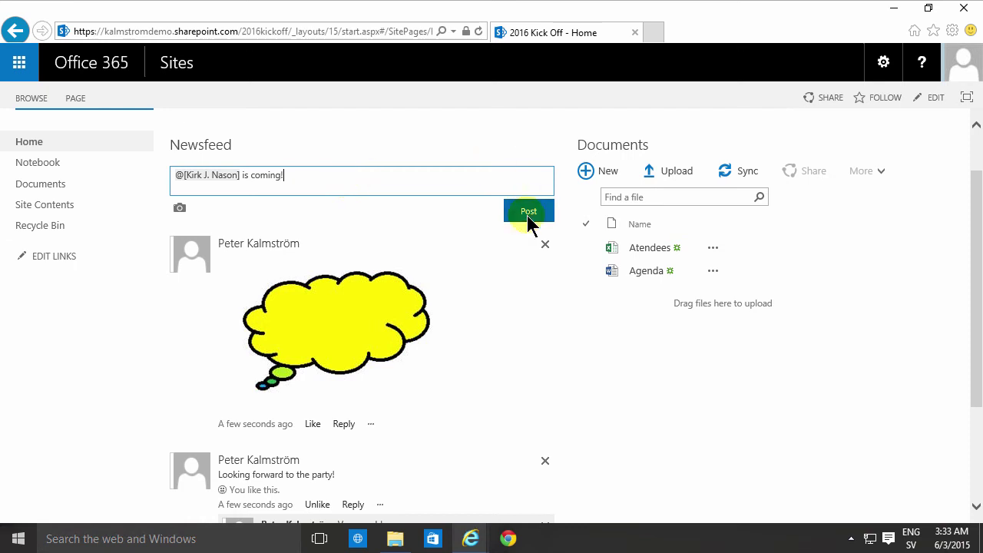
pyautogui.click(529, 215)
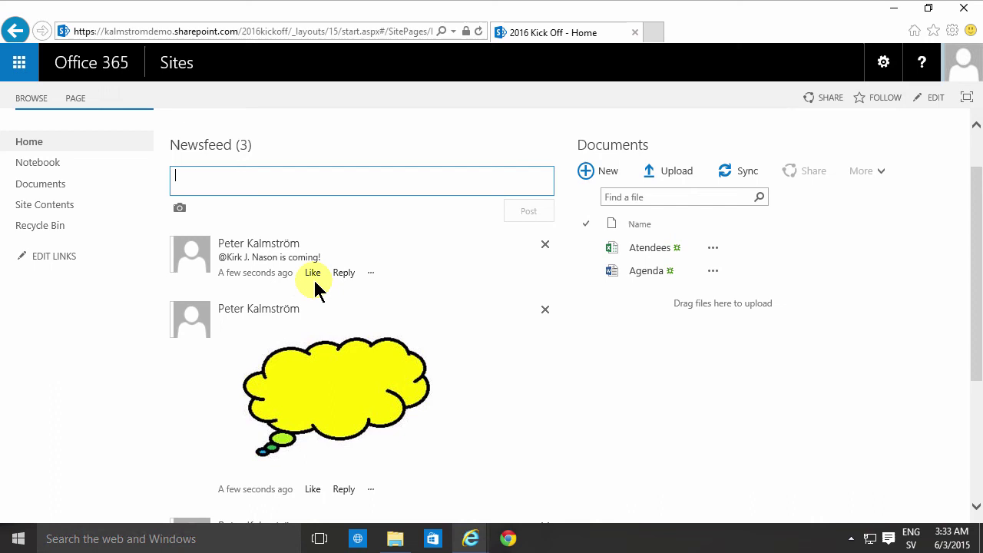
pyautogui.click(233, 257)
pyautogui.click(372, 273)
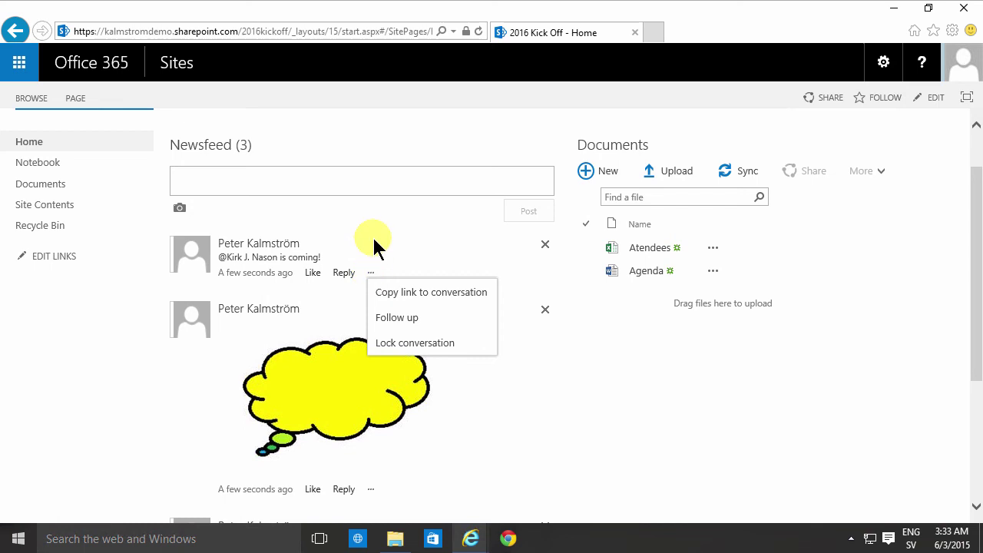
pyautogui.scroll(1, 307, 258)
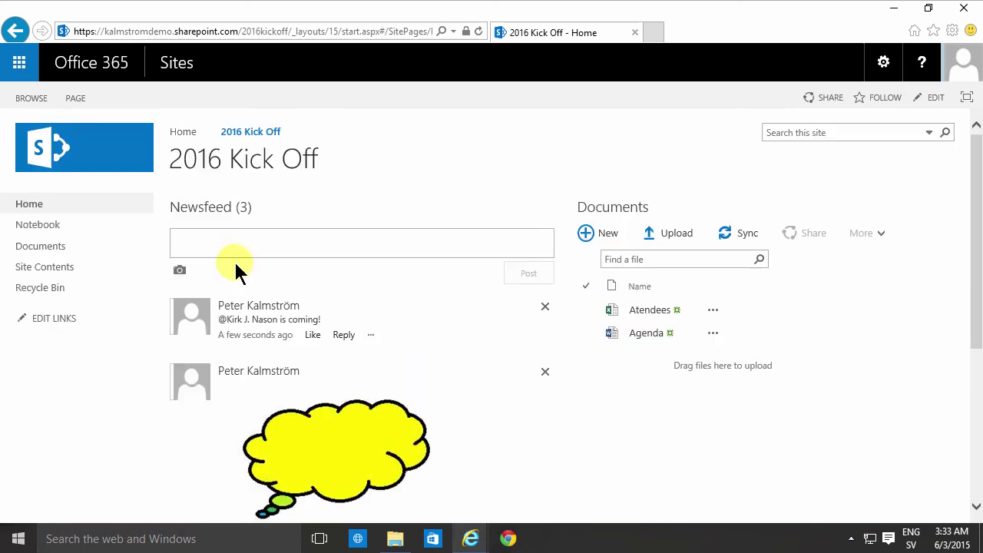
# Add 'This is where the information about the party will come' to the page's top content area and save.
pyautogui.click(931, 97)
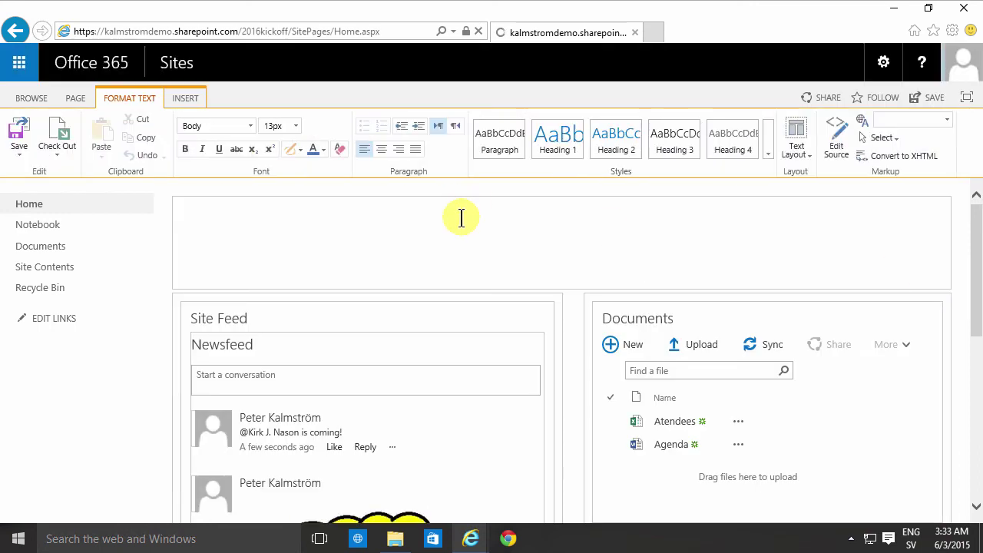
pyautogui.click(344, 219)
pyautogui.write('This is where')
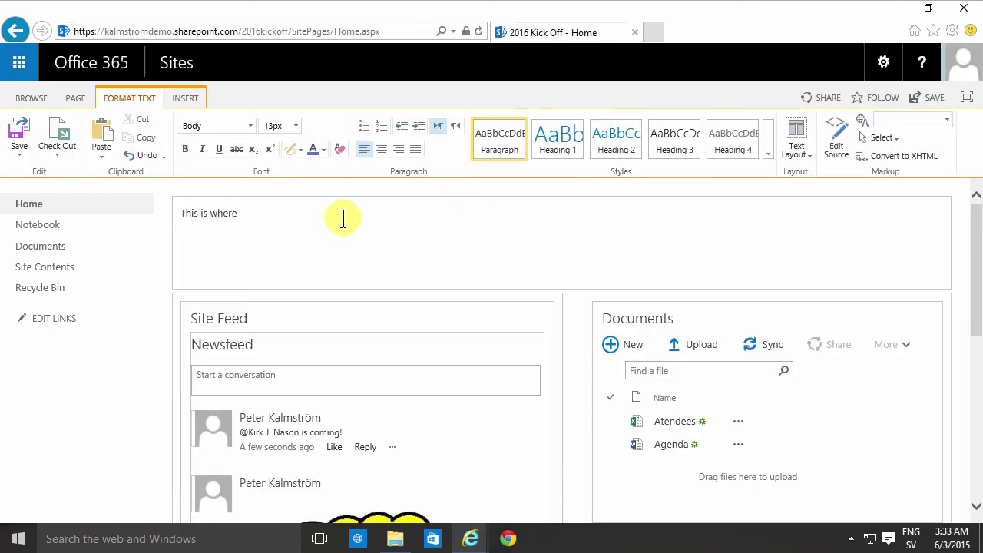
pyautogui.write(' the information about the par')
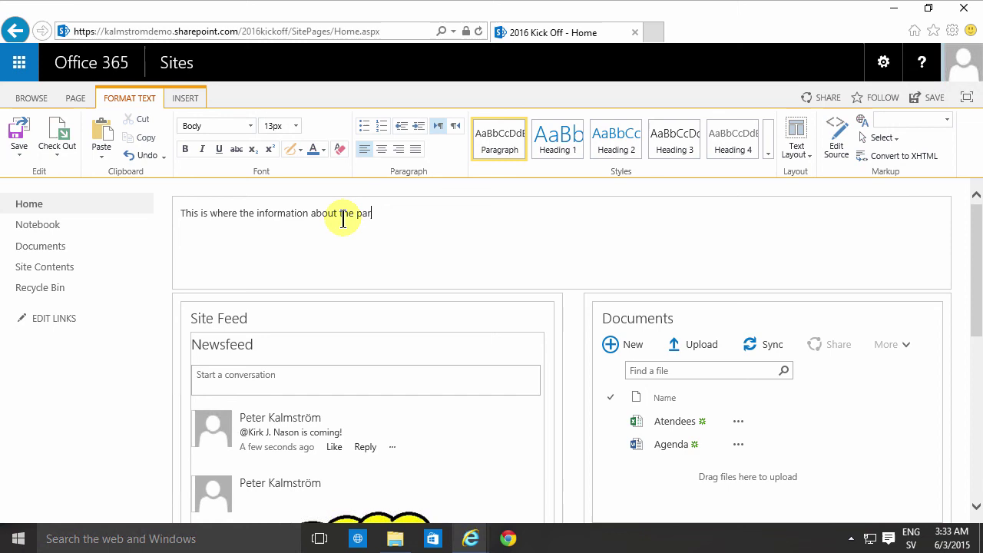
pyautogui.write('ty will come ...')
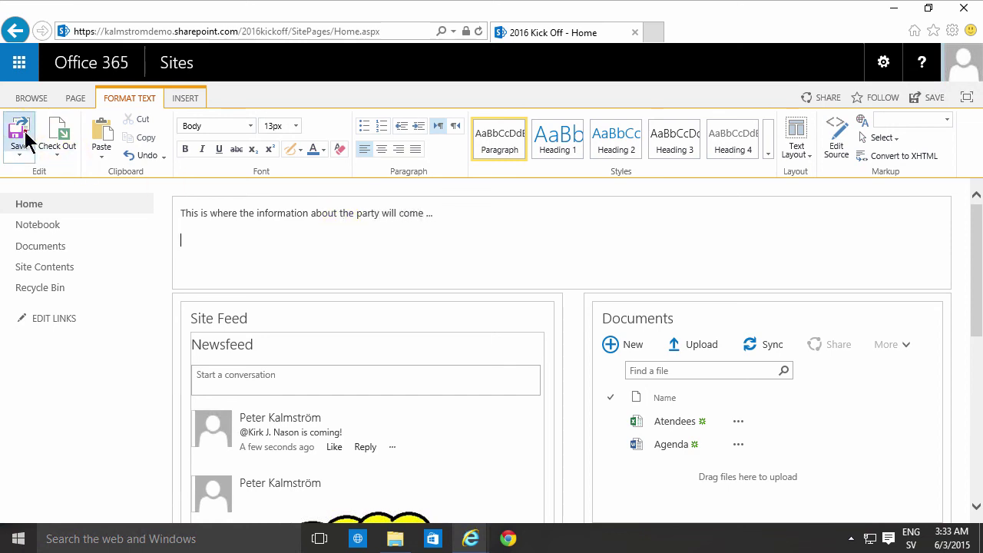
pyautogui.click(19, 135)
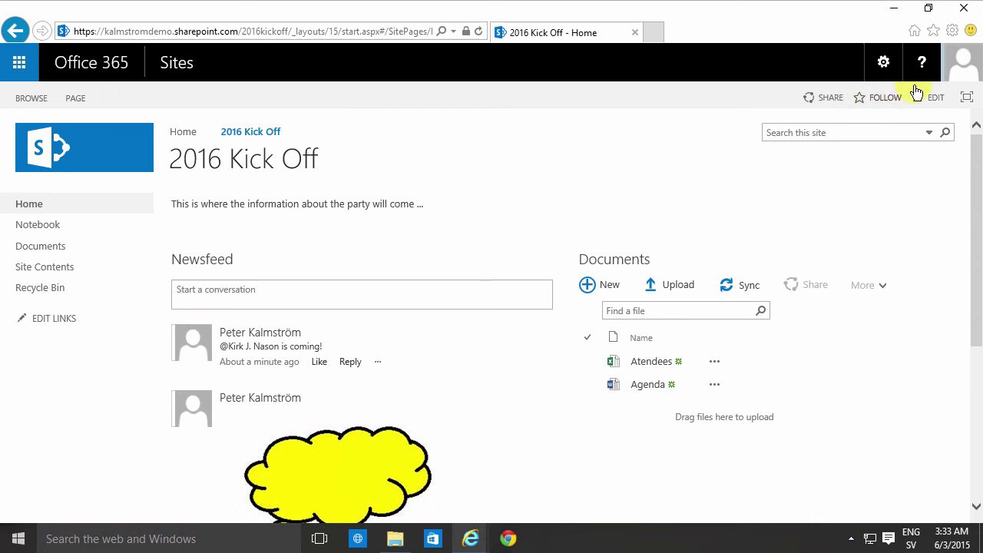
pyautogui.click(891, 98)
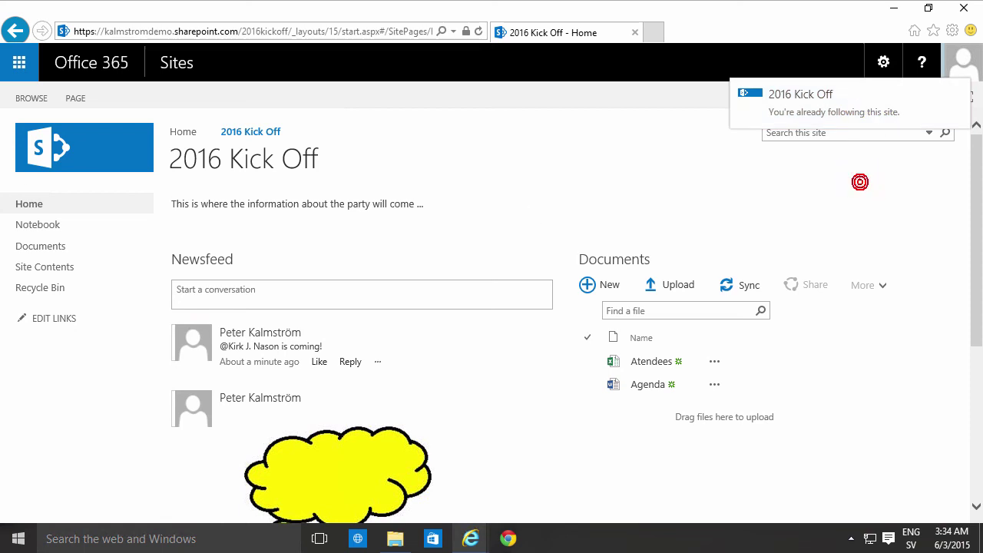
pyautogui.click(20, 63)
pyautogui.click(511, 190)
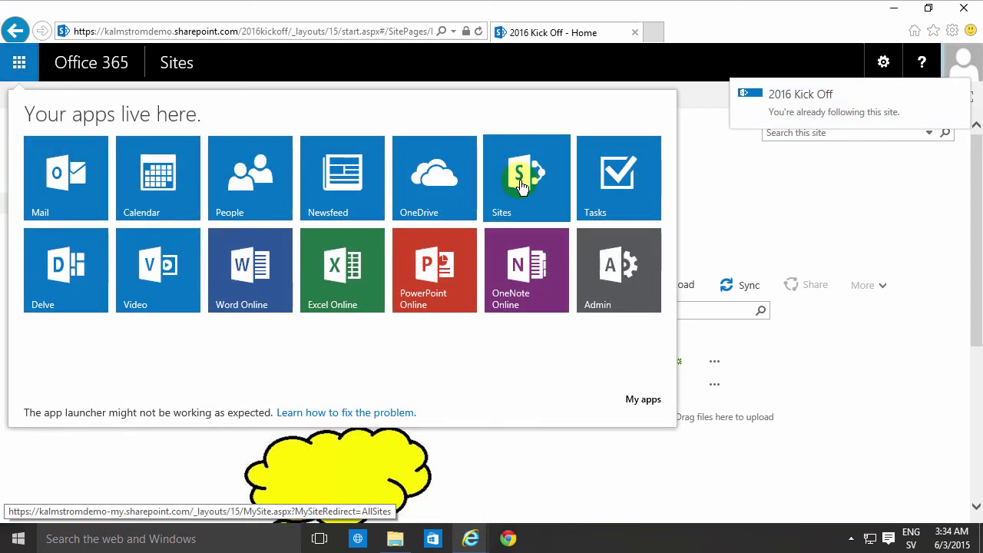
pyautogui.click(799, 227)
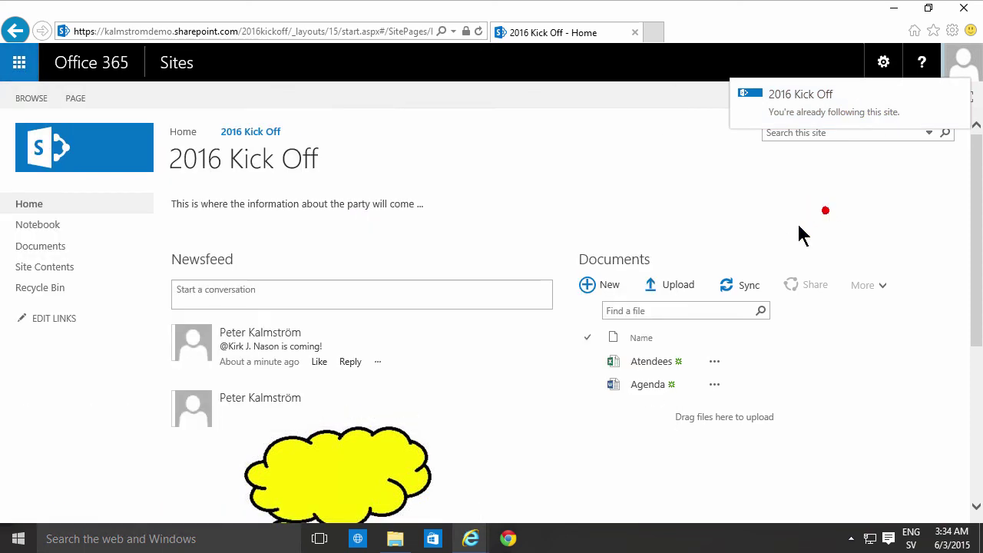